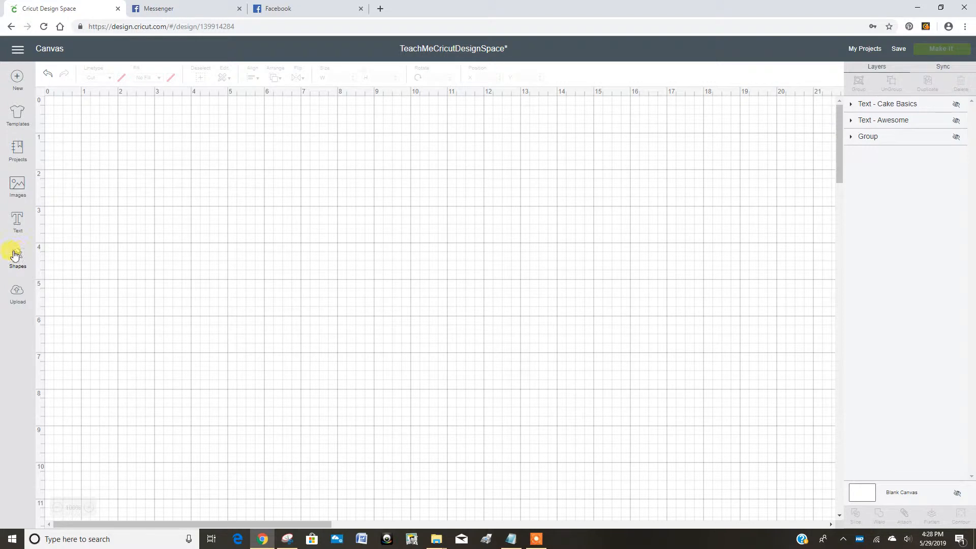
Step: Add a square to the canvas and resize it with unlocked proportions to 1.75 in wide by 7 in high
{"action": "left_click", "coordinate": [59, 179]}
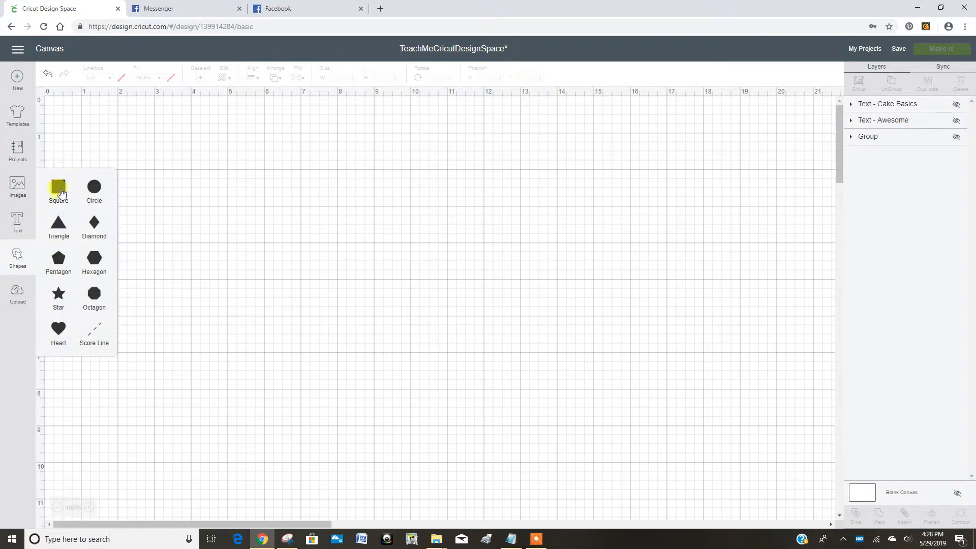
{"action": "left_click", "coordinate": [176, 215]}
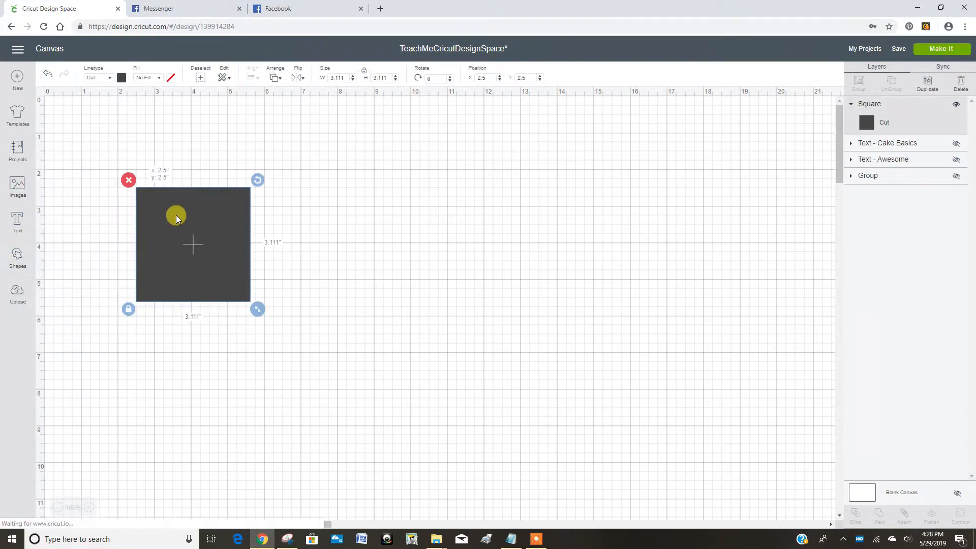
{"action": "left_click", "coordinate": [127, 311]}
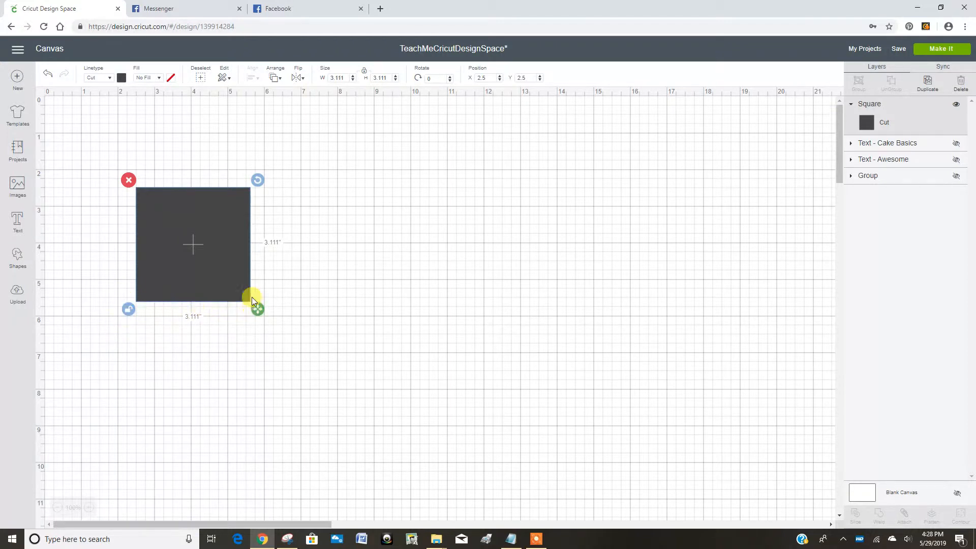
{"action": "left_click_drag", "start_coordinate": [345, 76], "coordinate": [327, 76]}
{"action": "key", "text": "Return"}
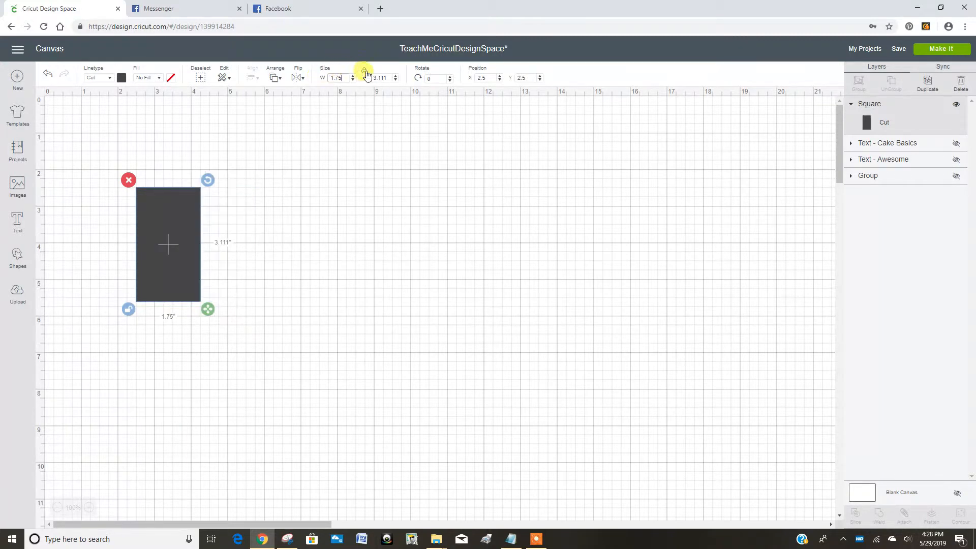
{"action": "left_click_drag", "start_coordinate": [389, 77], "coordinate": [326, 77]}
{"action": "type", "text": "7"}
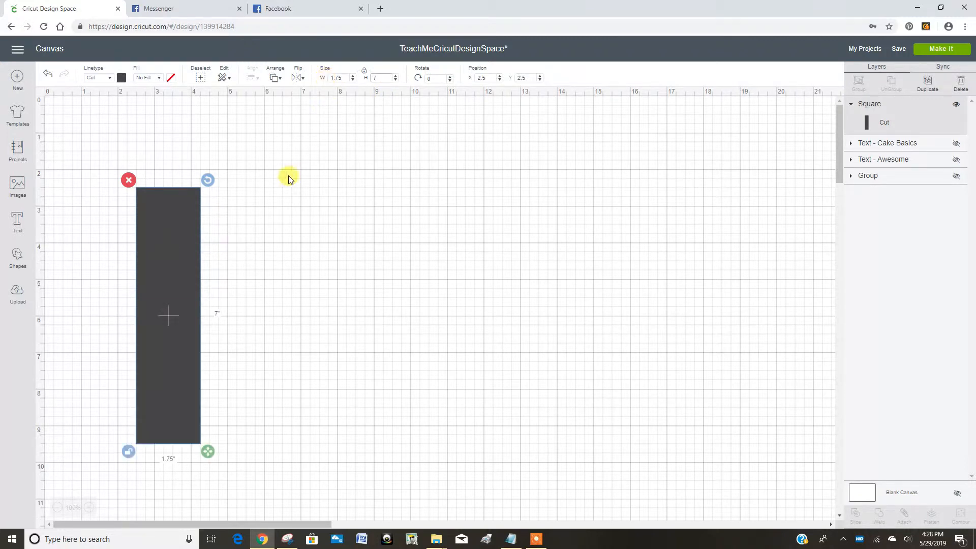
Step: Set the fill of the tall rectangle to Print
{"action": "left_click", "coordinate": [154, 79]}
{"action": "left_click", "coordinate": [152, 105]}
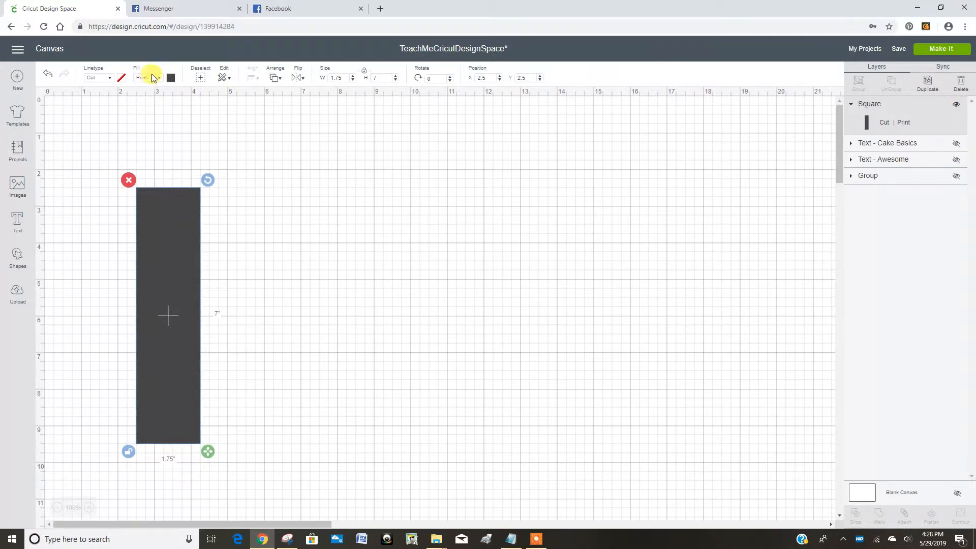
{"action": "left_click", "coordinate": [151, 78]}
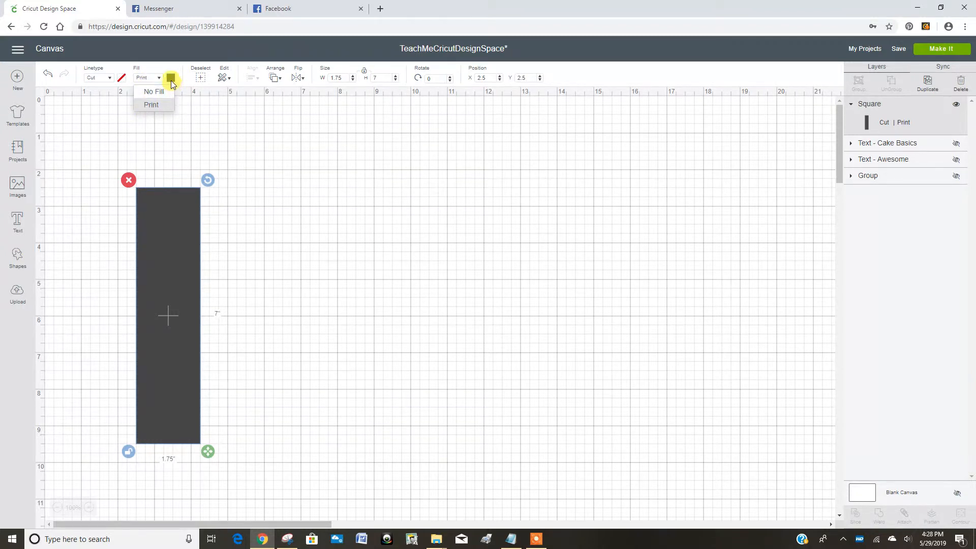
{"action": "left_click", "coordinate": [157, 83]}
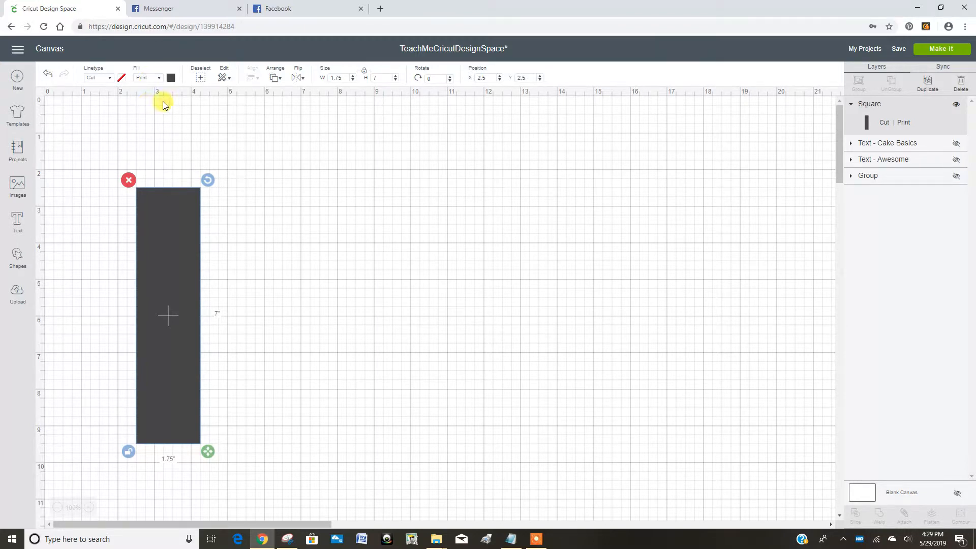
Step: Fill the rectangle with the multicoloured sprinkle pattern on a white background, using Pattern as the print type
{"action": "left_click", "coordinate": [171, 79]}
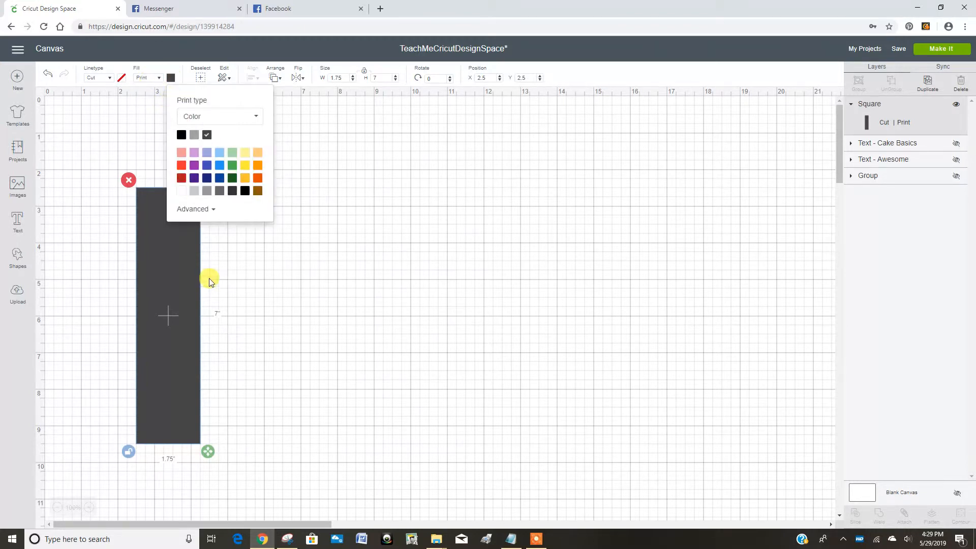
{"action": "left_click", "coordinate": [197, 211]}
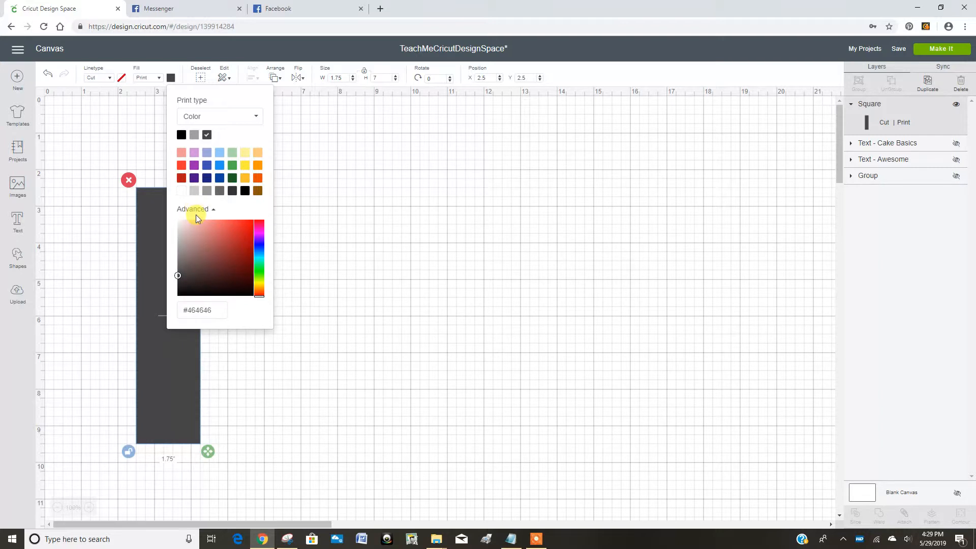
{"action": "left_click", "coordinate": [215, 118]}
{"action": "left_click", "coordinate": [212, 149]}
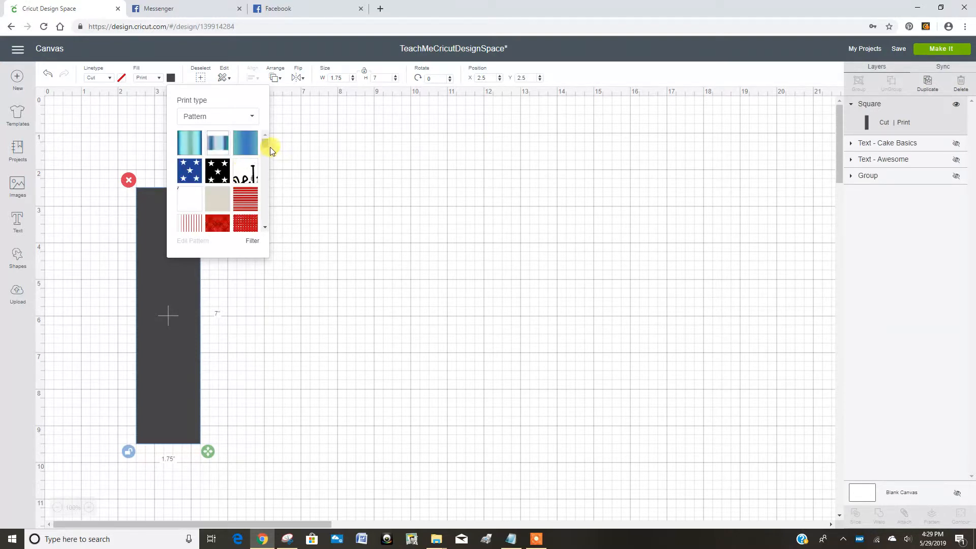
{"action": "left_click_drag", "start_coordinate": [267, 141], "coordinate": [263, 167]}
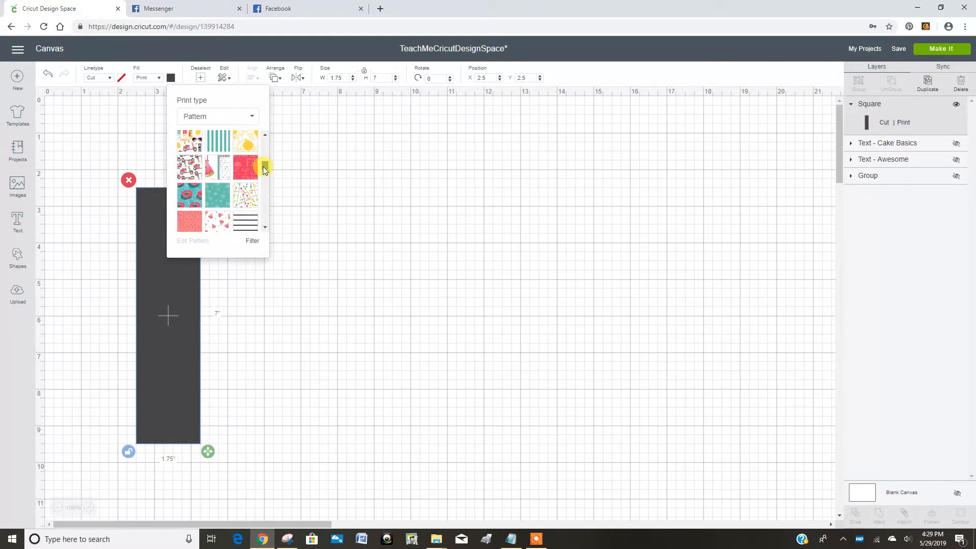
{"action": "left_click", "coordinate": [247, 198]}
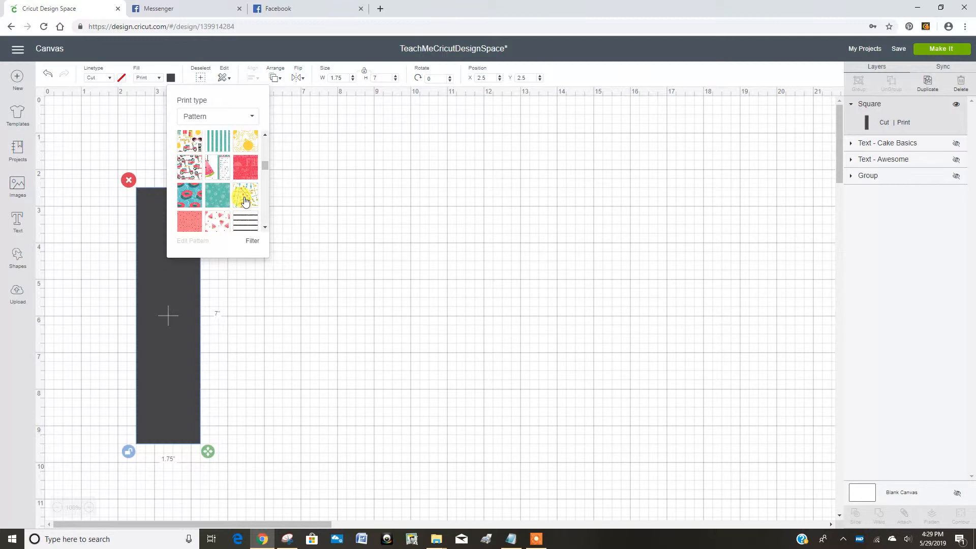
{"action": "left_click", "coordinate": [376, 291]}
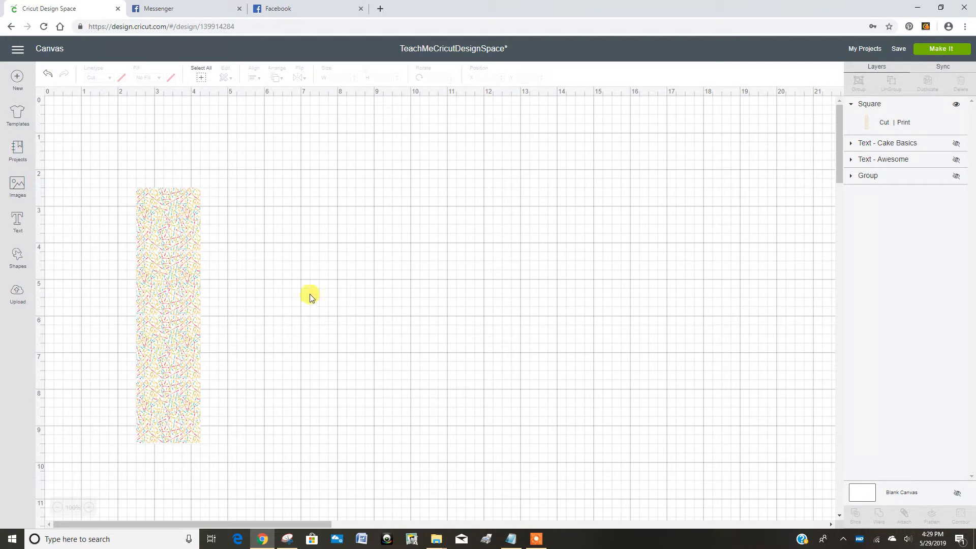
Step: Duplicate the patterned rectangle and place the copy beside the original at about X 7, Y 2.56 in
{"action": "left_click", "coordinate": [179, 338]}
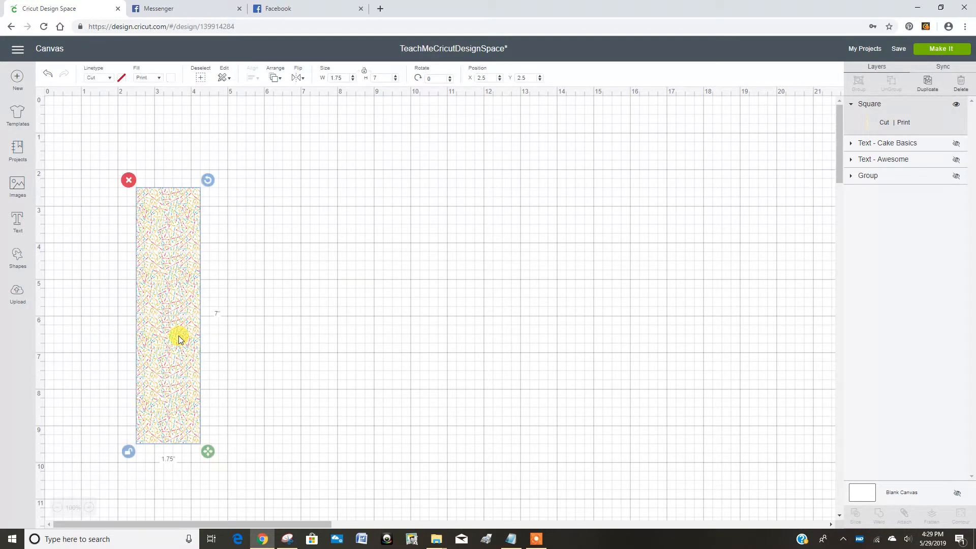
{"action": "right_click", "coordinate": [179, 338]}
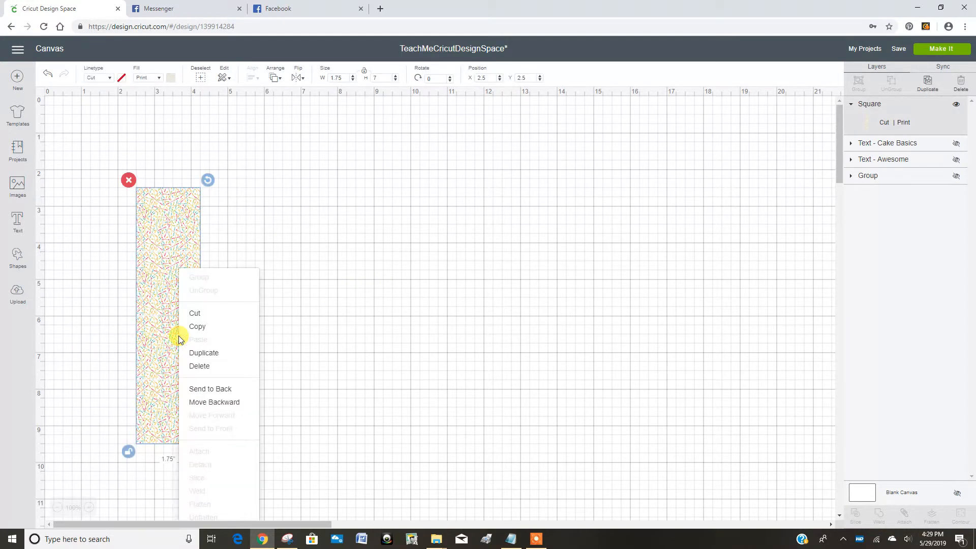
{"action": "left_click", "coordinate": [198, 357]}
{"action": "left_click_drag", "start_coordinate": [194, 353], "coordinate": [340, 340]}
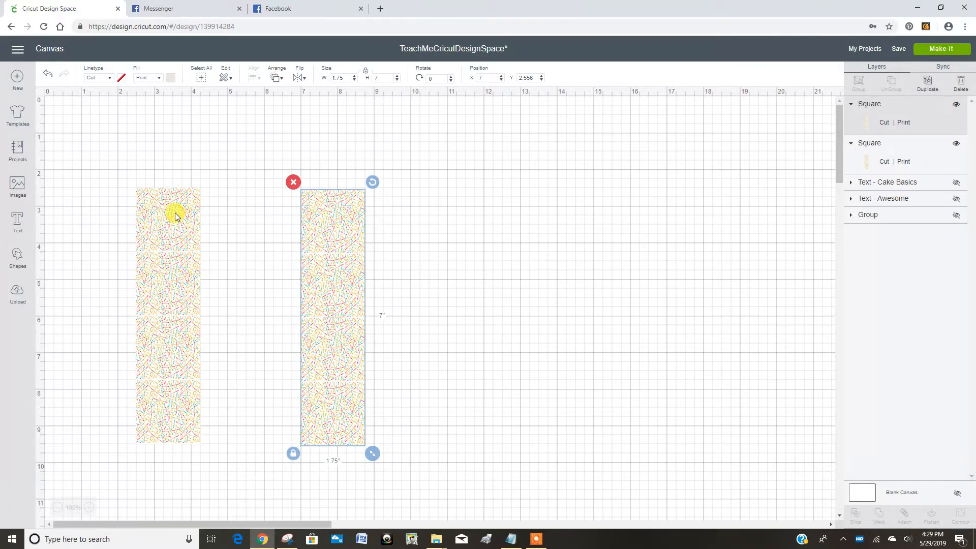
Step: Add a circle near the top of the first rectangle and shrink it to about 0.51 in across
{"action": "left_click", "coordinate": [12, 264]}
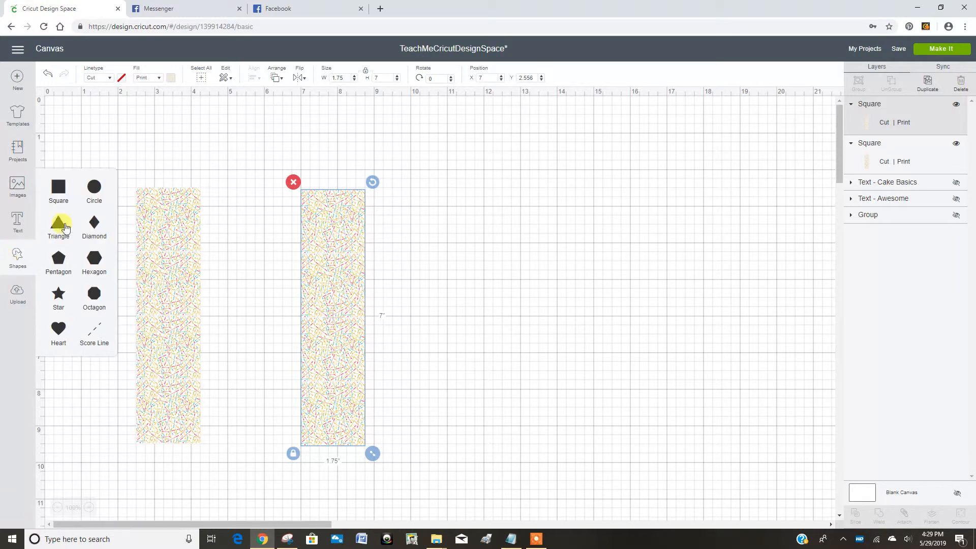
{"action": "left_click", "coordinate": [97, 190]}
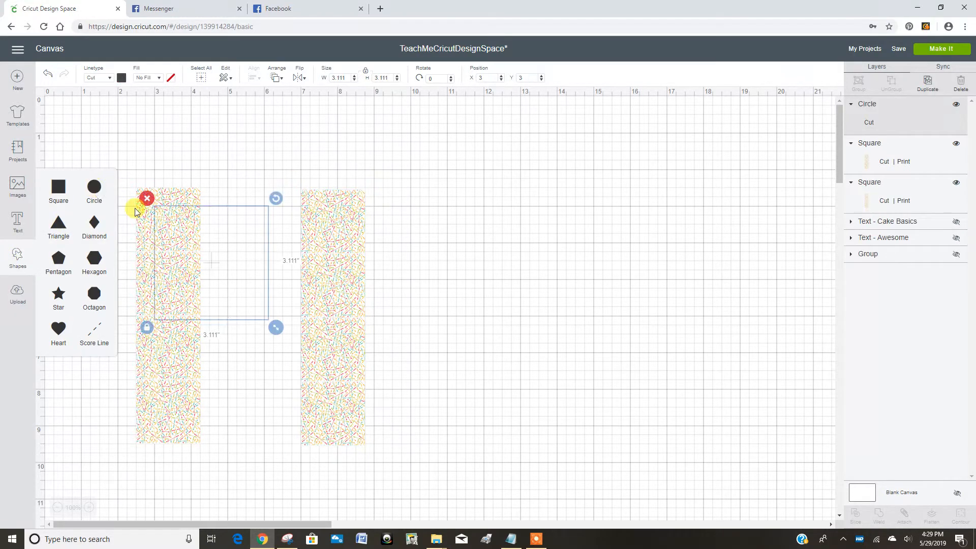
{"action": "left_click_drag", "start_coordinate": [276, 335], "coordinate": [183, 261]}
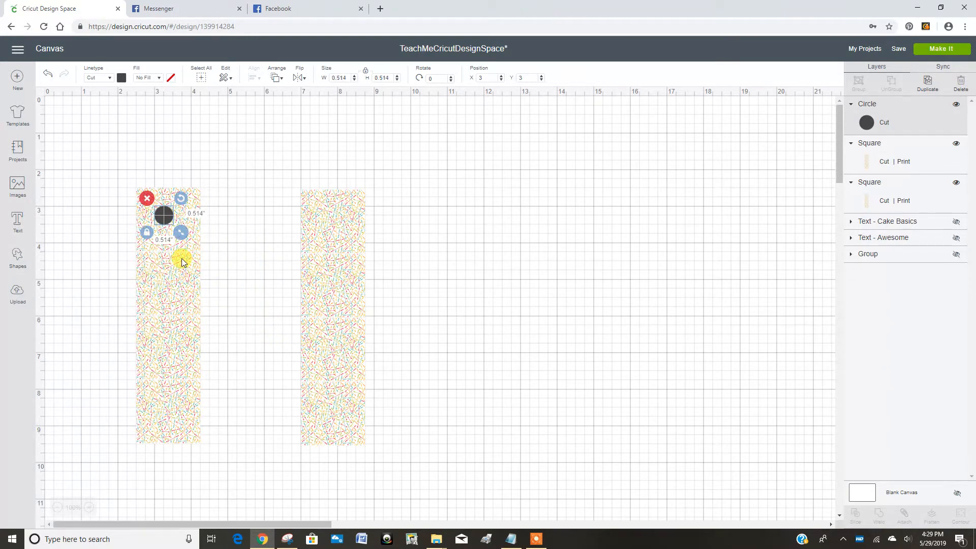
Step: Duplicate the small circle and move the copy onto the left edge of the second rectangle, at about X 6.93, Y 3.46 in
{"action": "right_click", "coordinate": [160, 211]}
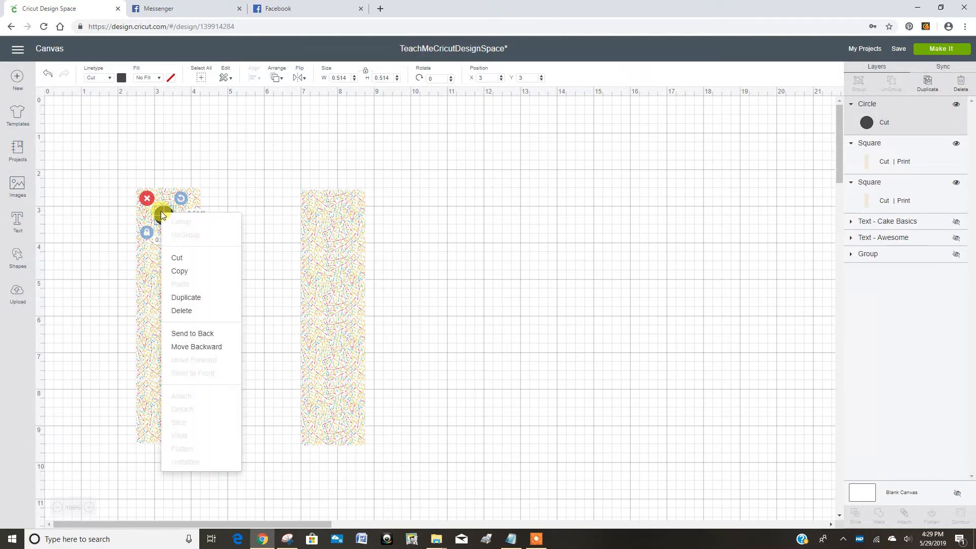
{"action": "left_click", "coordinate": [185, 298]}
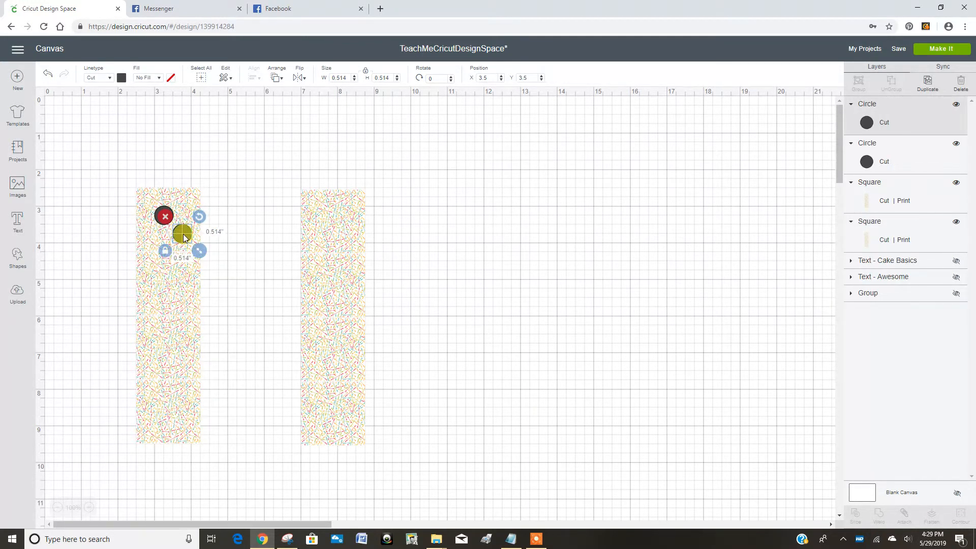
{"action": "left_click_drag", "start_coordinate": [183, 236], "coordinate": [356, 242]}
{"action": "left_click_drag", "start_coordinate": [186, 217], "coordinate": [311, 234]}
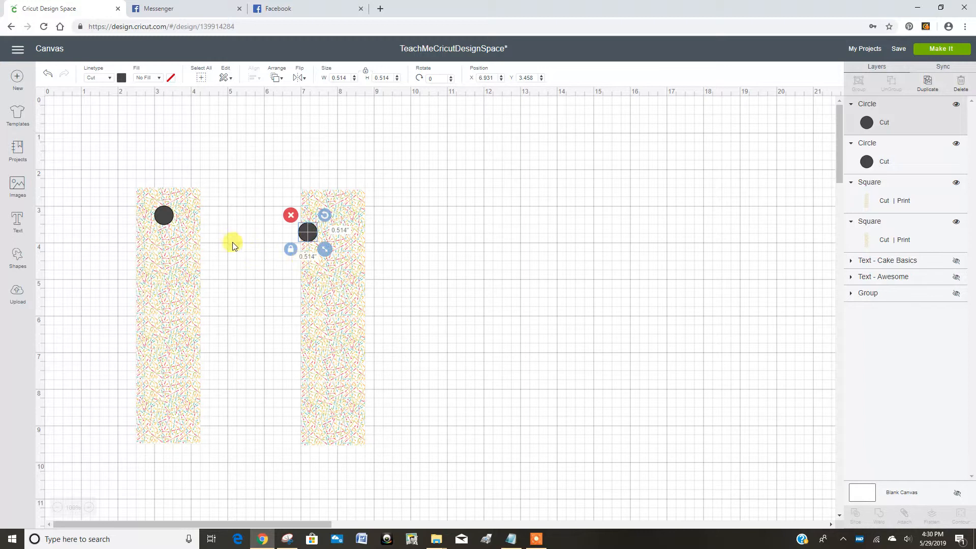
Step: Center the first circle horizontally on its rectangle and attach the two shapes together
{"action": "left_click", "coordinate": [221, 168]}
{"action": "left_click_drag", "start_coordinate": [221, 168], "coordinate": [129, 233]}
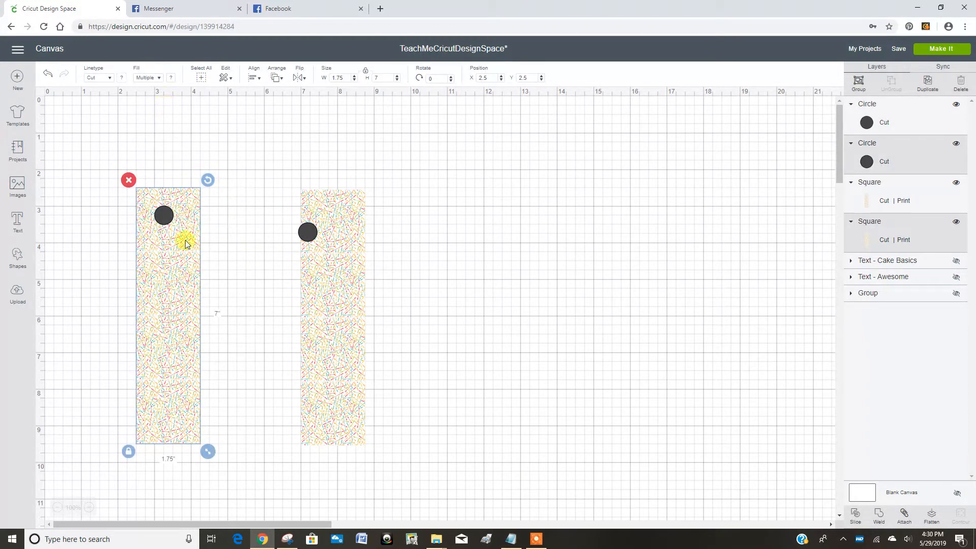
{"action": "left_click", "coordinate": [252, 77]}
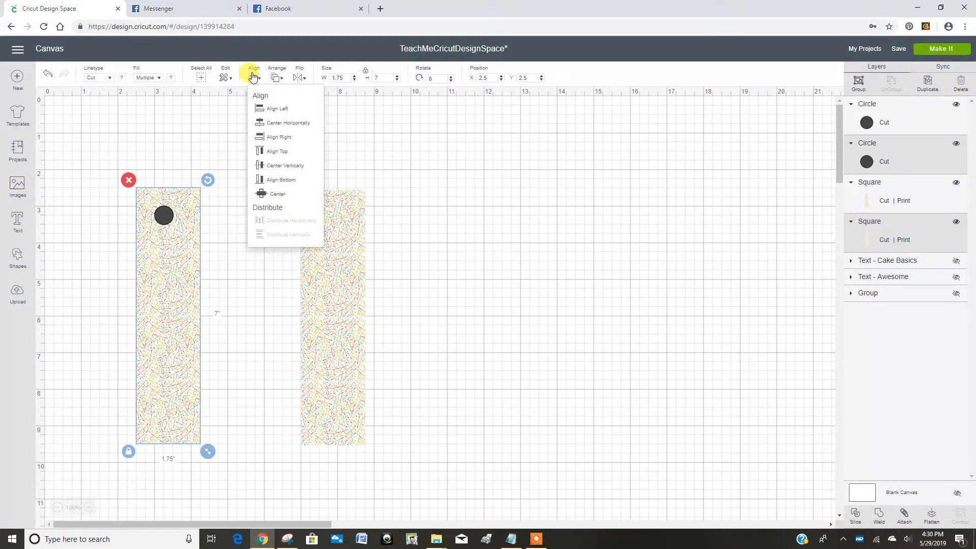
{"action": "left_click", "coordinate": [271, 124]}
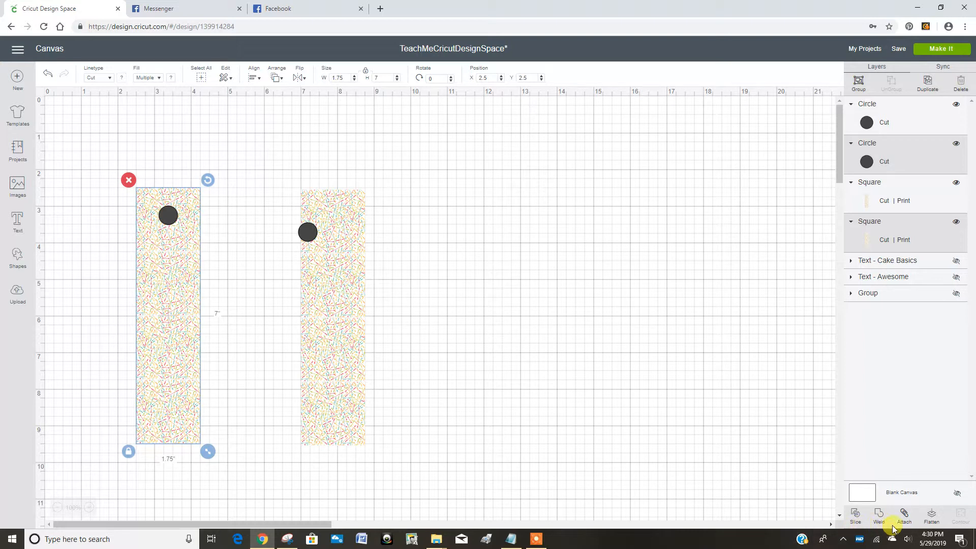
{"action": "left_click", "coordinate": [904, 516]}
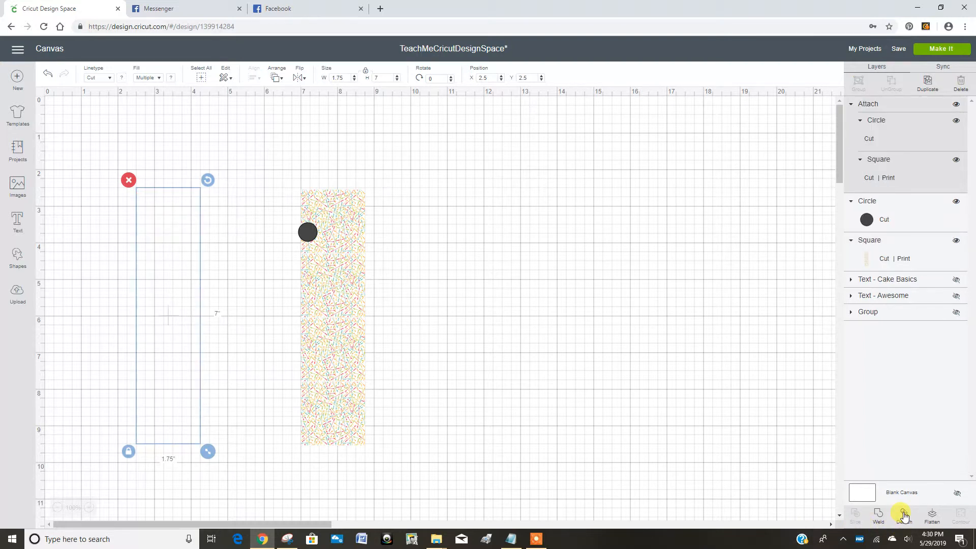
{"action": "left_click", "coordinate": [538, 351]}
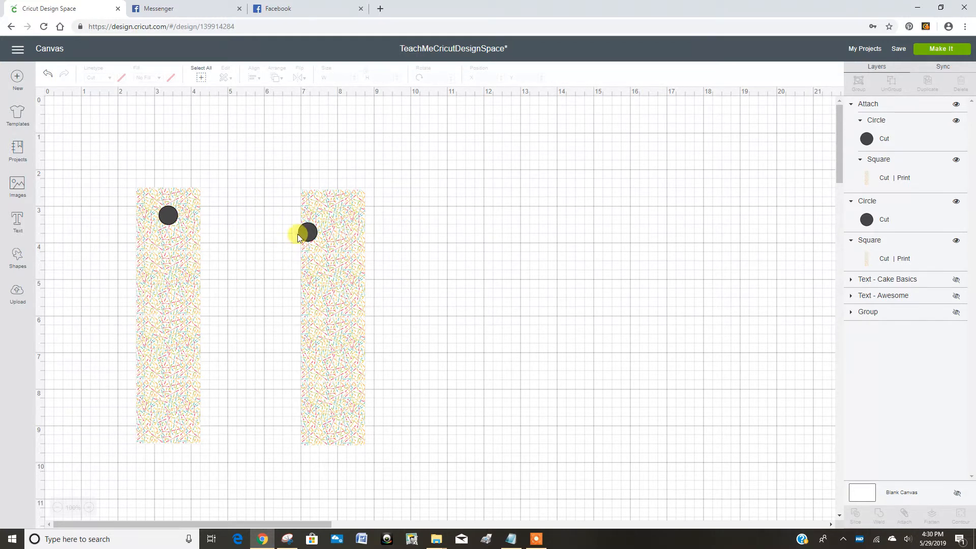
Step: Recolor the second circle yellow and move it near the top middle of the second rectangle, at about X 7.68, Y 3.01 in
{"action": "left_click", "coordinate": [307, 233]}
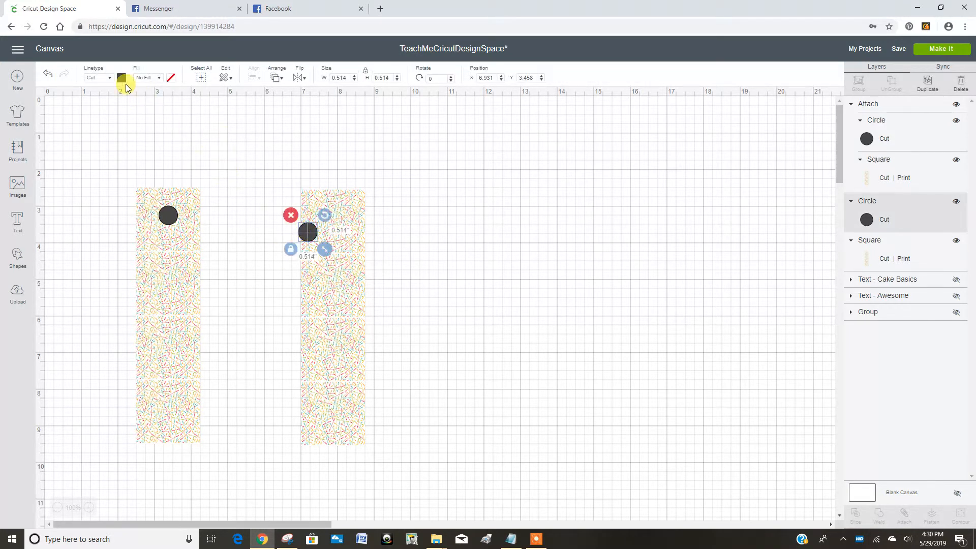
{"action": "left_click", "coordinate": [121, 78]}
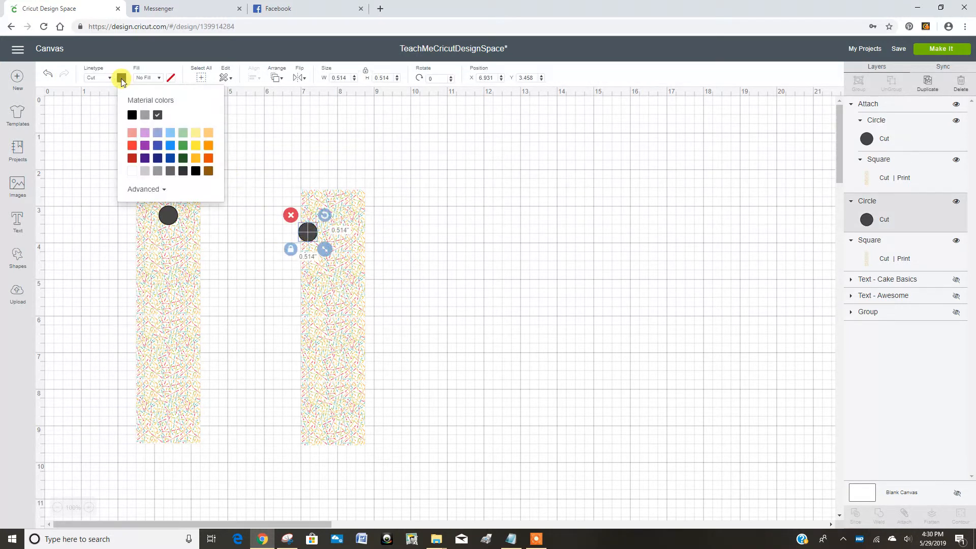
{"action": "left_click", "coordinate": [197, 146]}
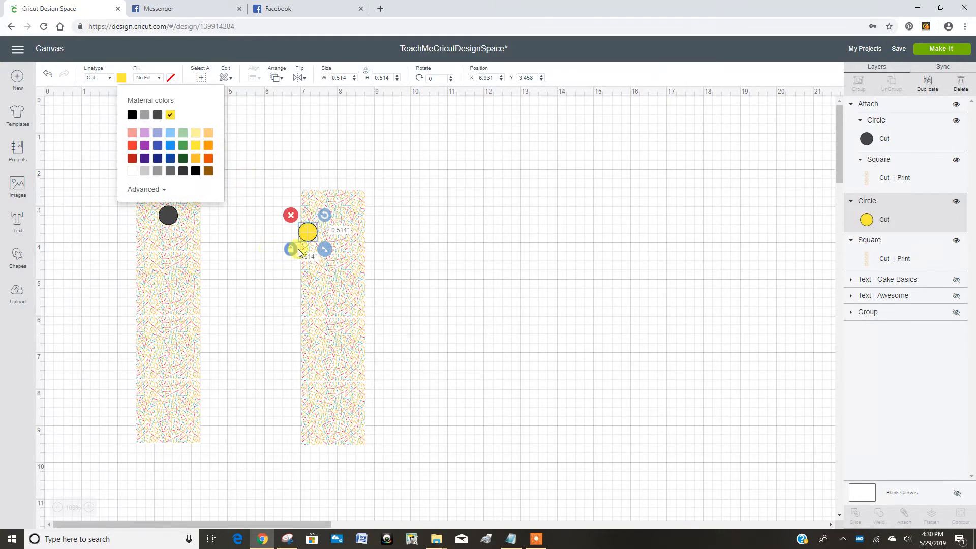
{"action": "left_click_drag", "start_coordinate": [304, 236], "coordinate": [334, 219]}
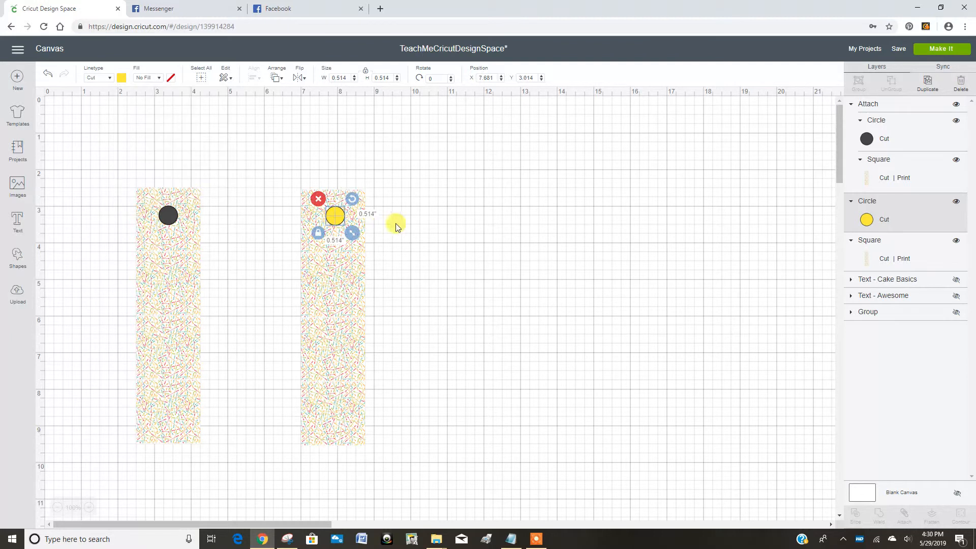
Step: Select the yellow circle together with the second rectangle and center them horizontally
{"action": "left_click", "coordinate": [401, 191]}
{"action": "left_click_drag", "start_coordinate": [402, 188], "coordinate": [309, 238]}
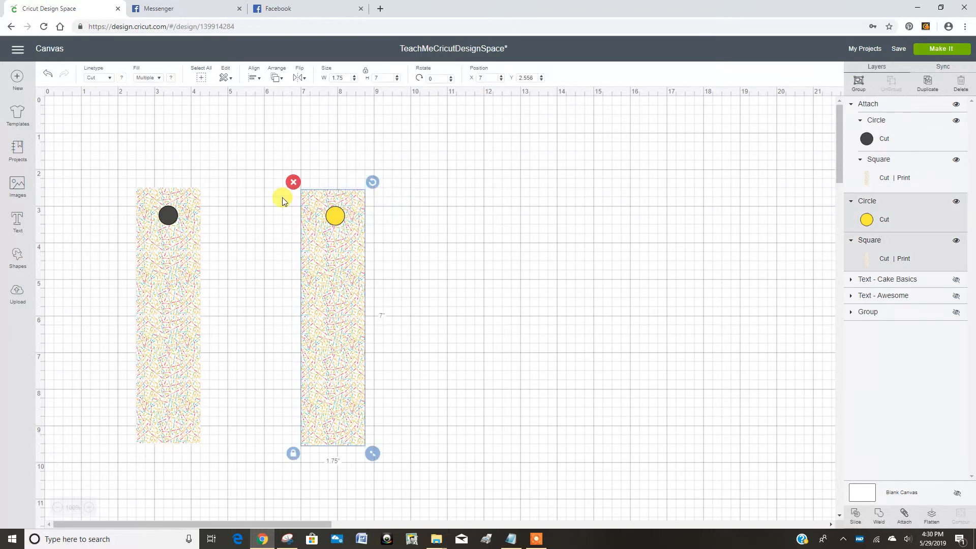
{"action": "left_click", "coordinate": [253, 79]}
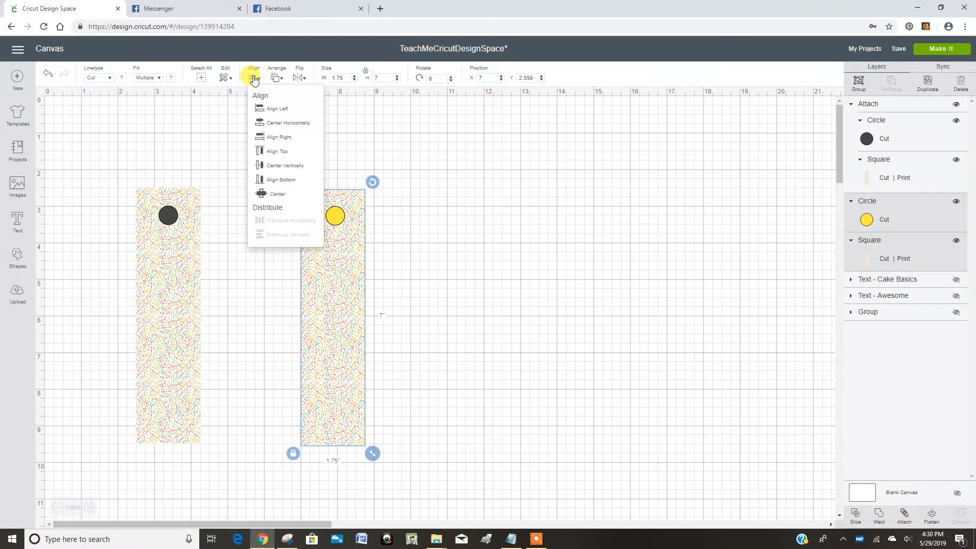
{"action": "left_click", "coordinate": [259, 124]}
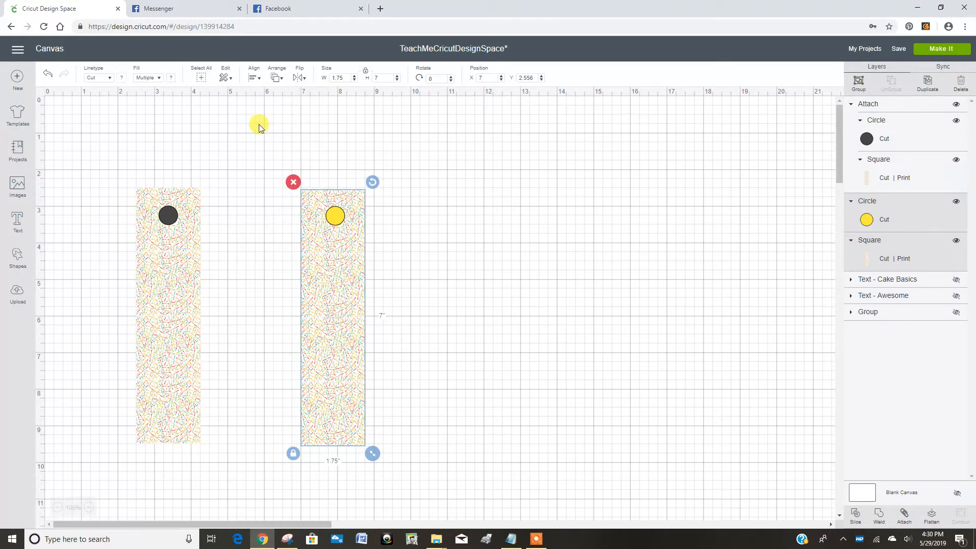
Step: Move the yellow circle off the second rectangle and undo that move
{"action": "left_click", "coordinate": [268, 132]}
{"action": "left_click_drag", "start_coordinate": [258, 124], "coordinate": [342, 91]}
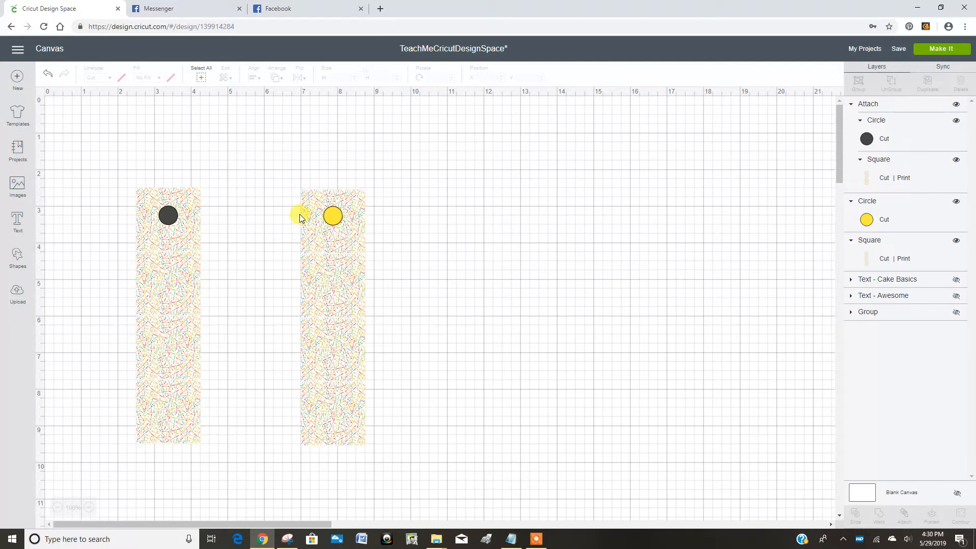
{"action": "left_click_drag", "start_coordinate": [333, 216], "coordinate": [426, 275]}
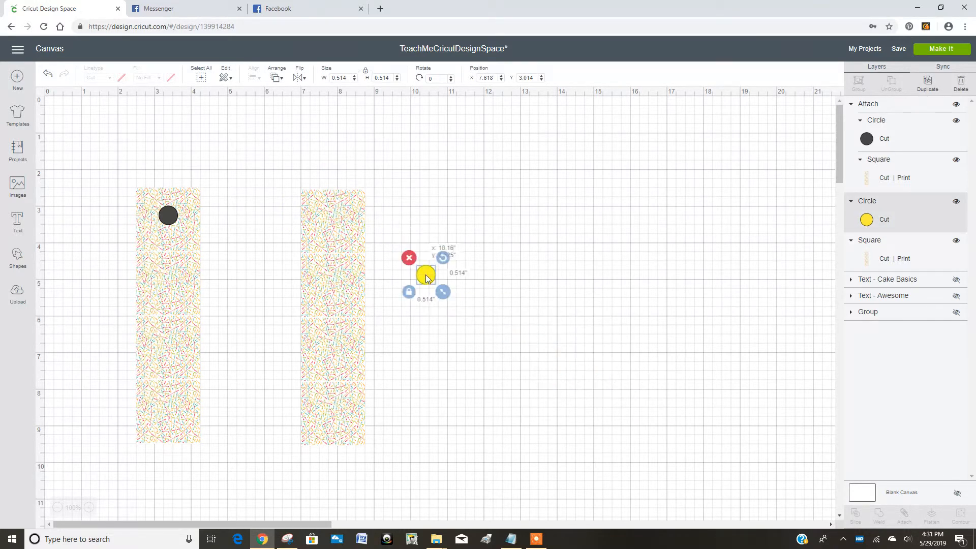
{"action": "left_click", "coordinate": [47, 71]}
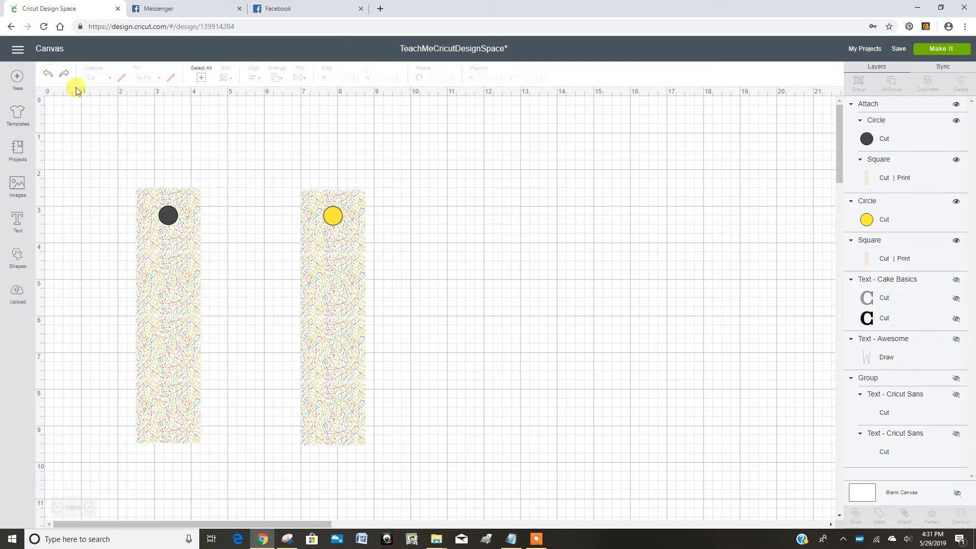
Step: Select the yellow circle together with the second rectangle and flatten them into one printable layer
{"action": "left_click", "coordinate": [336, 220]}
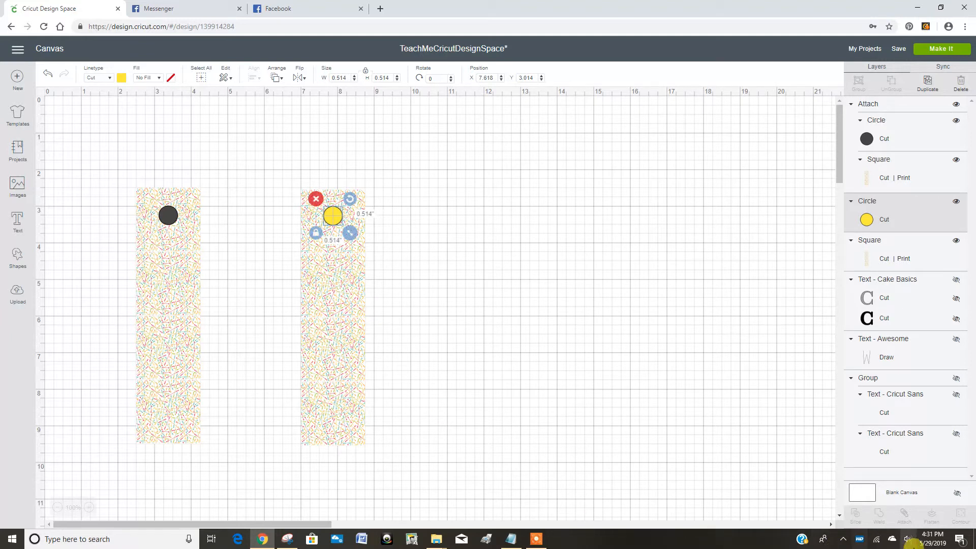
{"action": "left_click", "coordinate": [434, 285]}
{"action": "left_click_drag", "start_coordinate": [422, 196], "coordinate": [304, 233]}
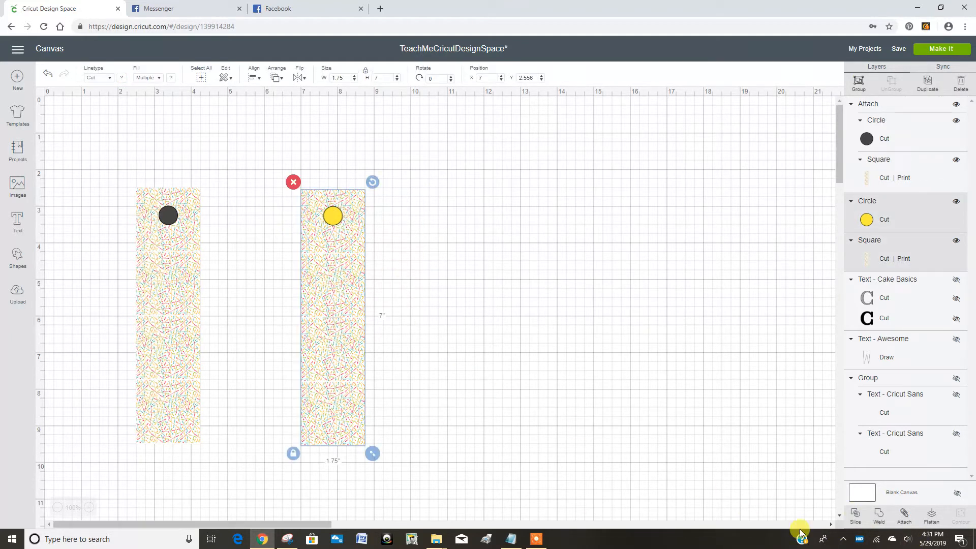
{"action": "left_click", "coordinate": [927, 513]}
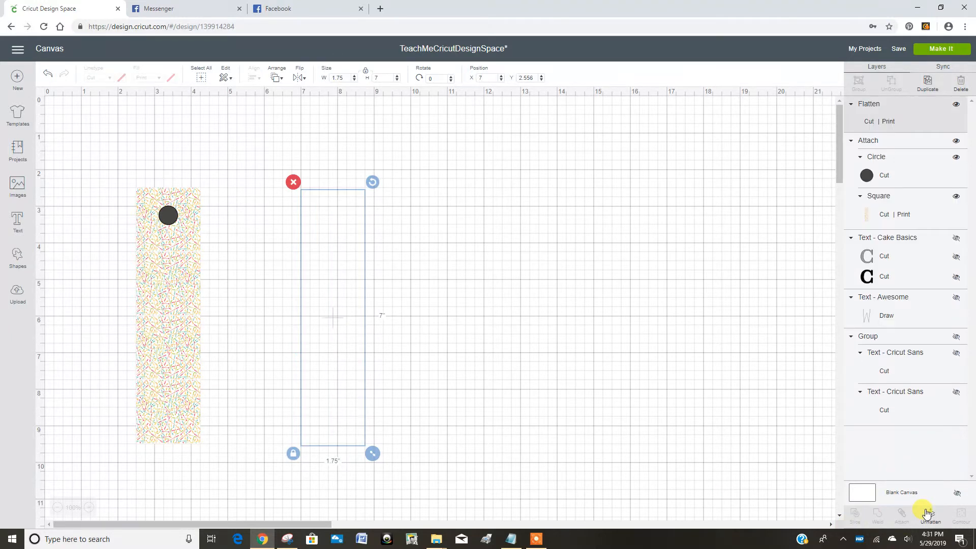
{"action": "left_click", "coordinate": [462, 325]}
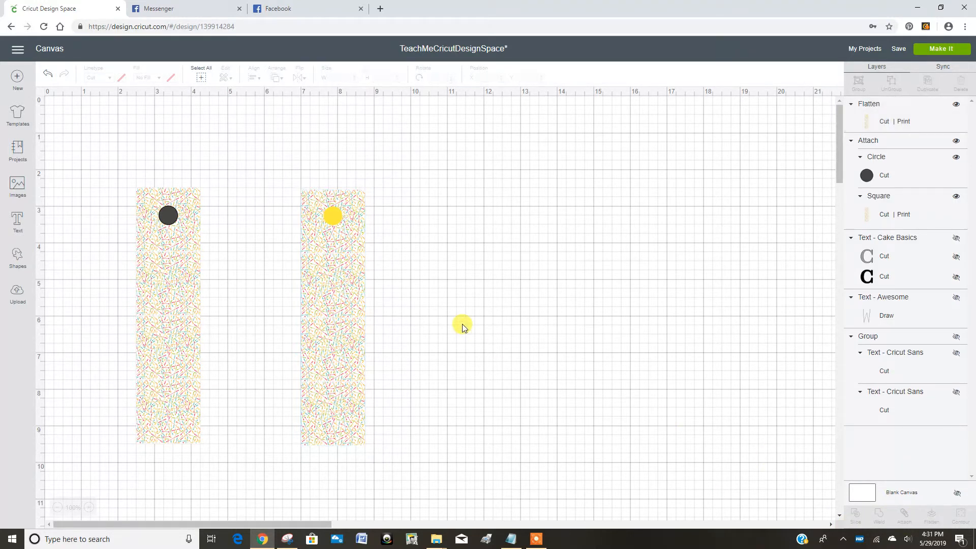
Step: Proceed to making the project with the proposed mat layout and send it to the printer with Add Bleed turned off
{"action": "left_click", "coordinate": [924, 49]}
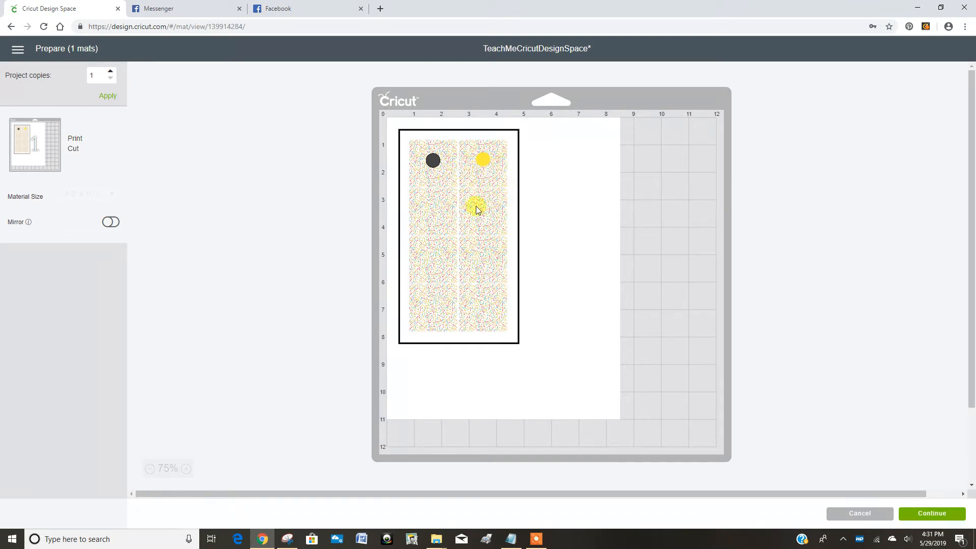
{"action": "left_click", "coordinate": [941, 515]}
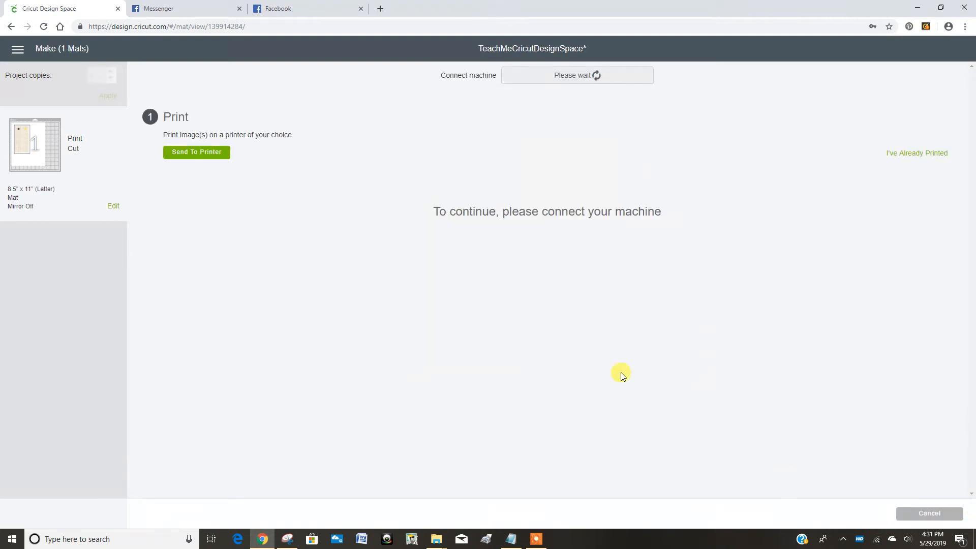
{"action": "left_click", "coordinate": [182, 152]}
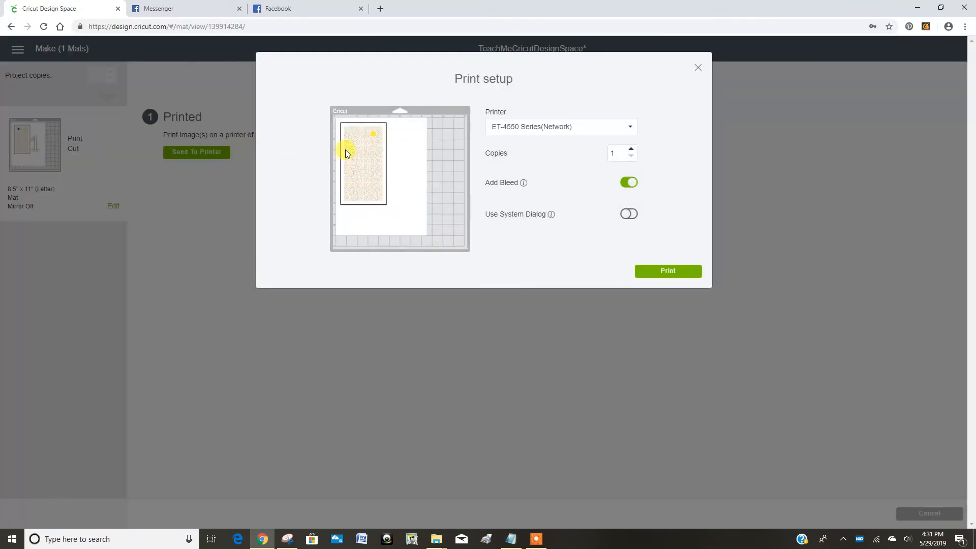
{"action": "left_click", "coordinate": [632, 184]}
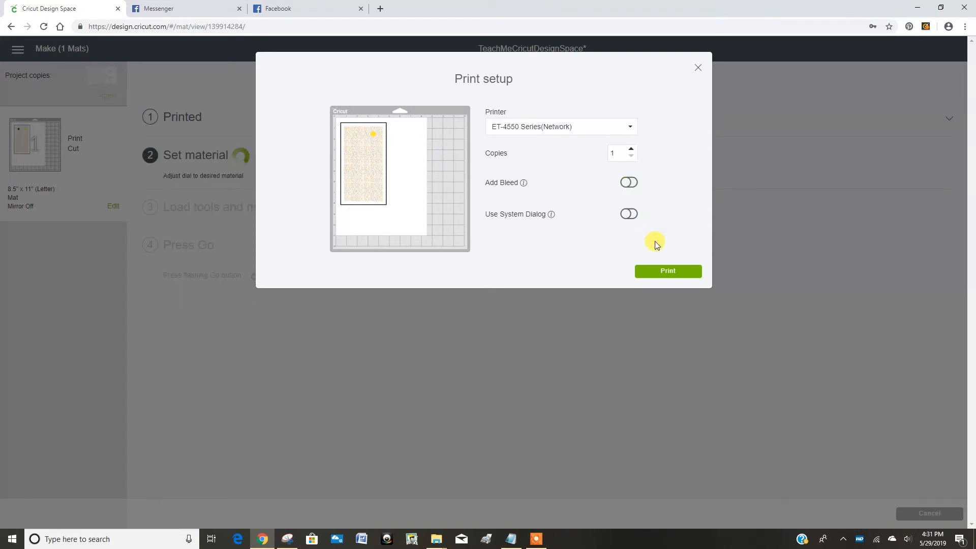
{"action": "left_click", "coordinate": [661, 272]}
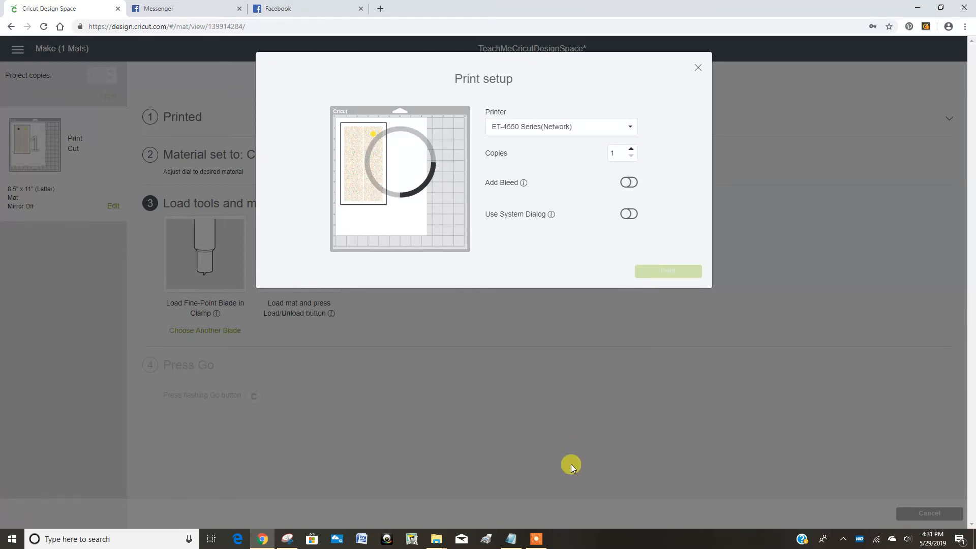
{"action": "left_click", "coordinate": [539, 540]}
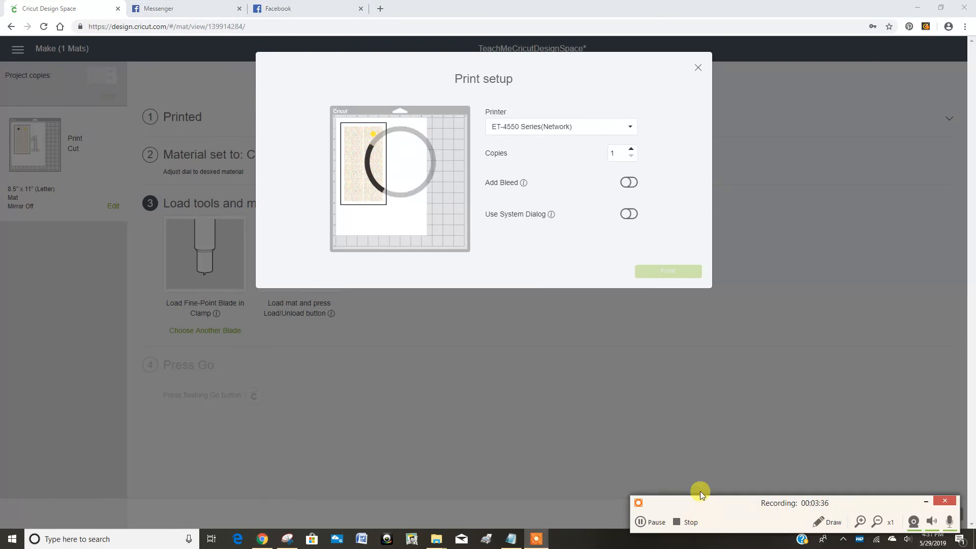